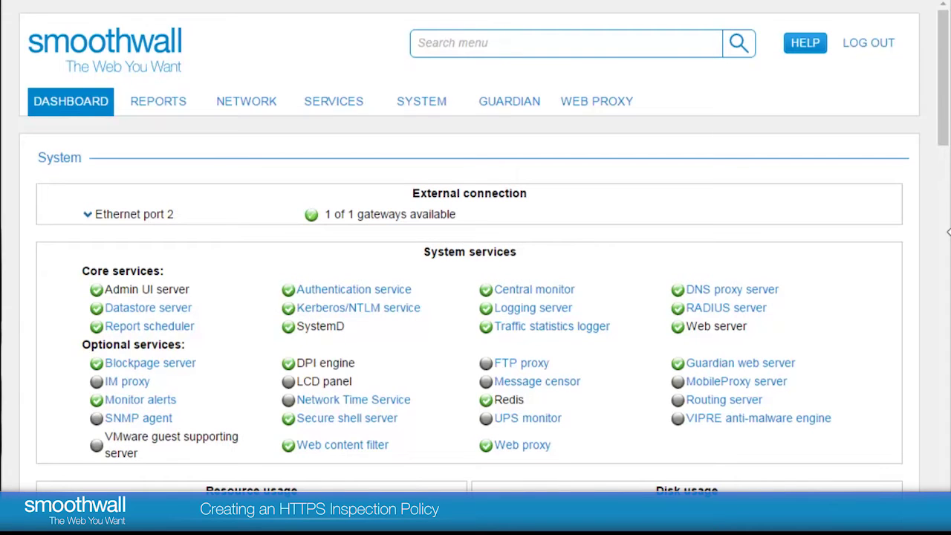
Step: Open the HTTPS inspection policies in Guardian and start the policy wizard
click(508, 103)
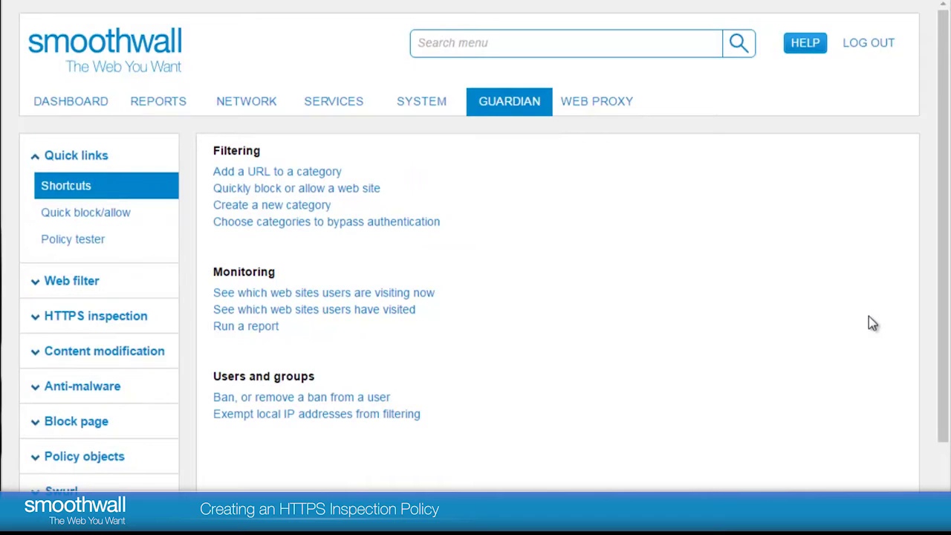
click(36, 319)
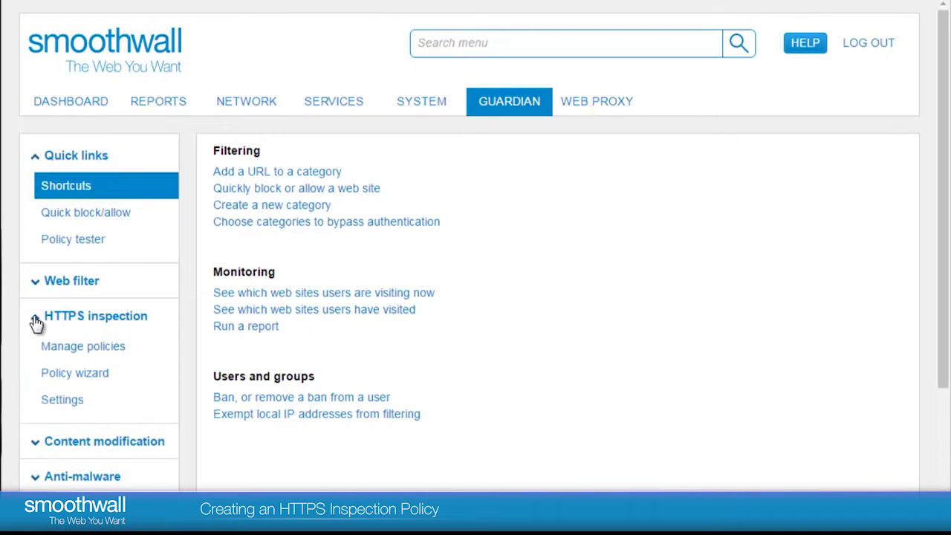
click(69, 351)
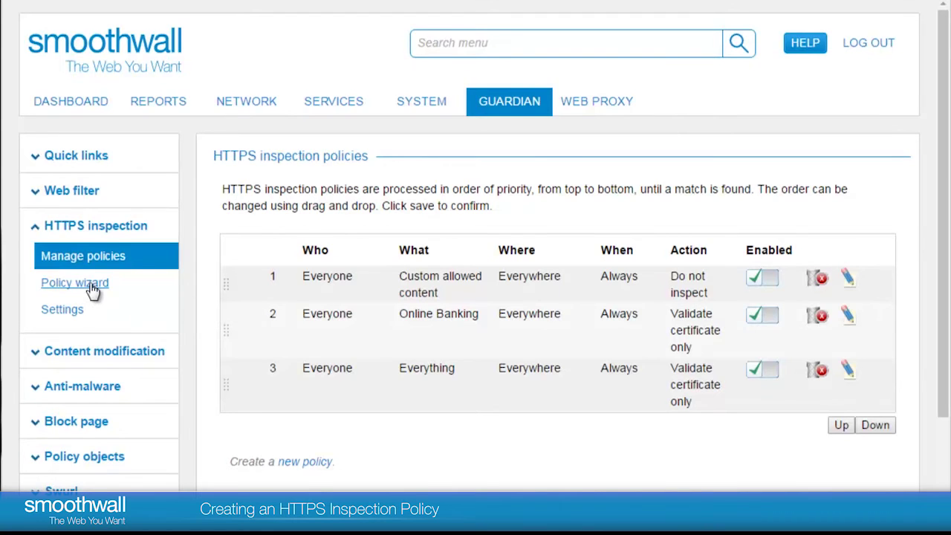
click(75, 283)
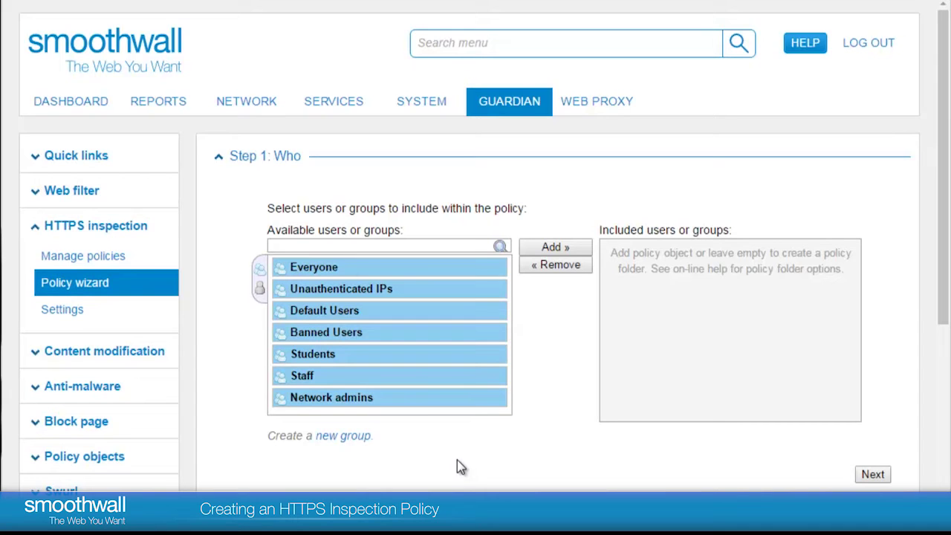
click(316, 271)
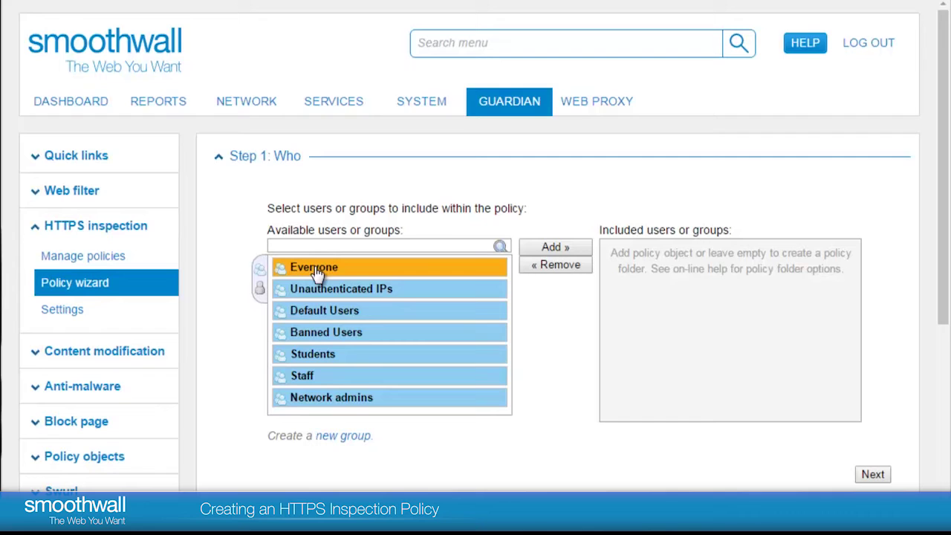
double_click(316, 272)
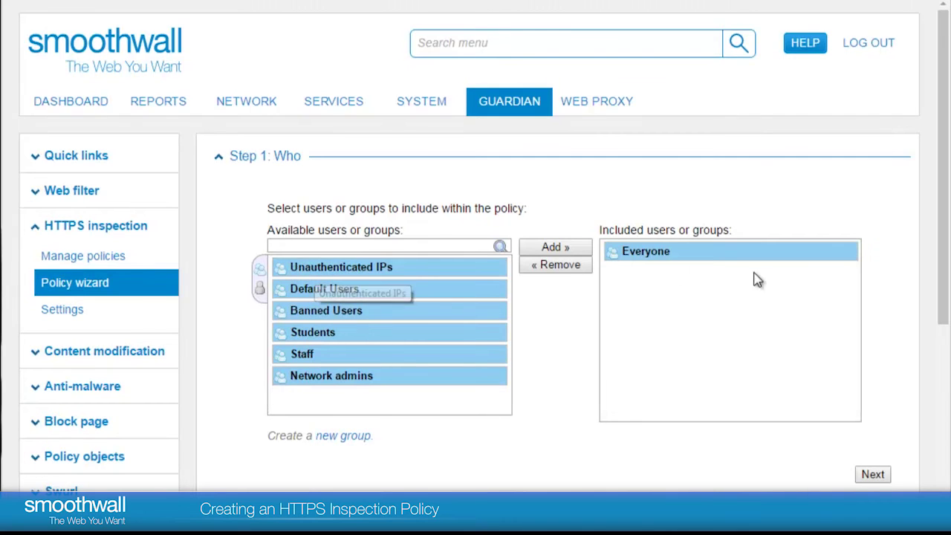
click(629, 255)
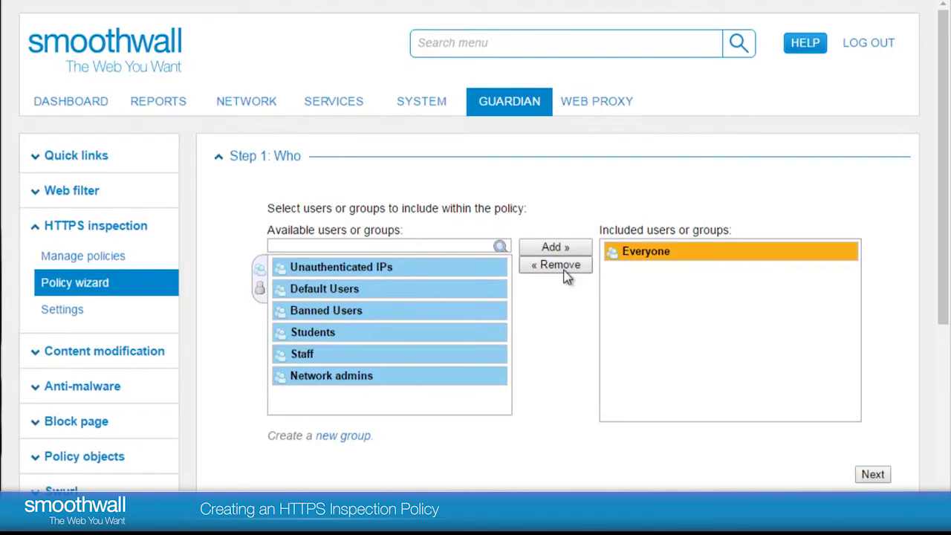
click(561, 264)
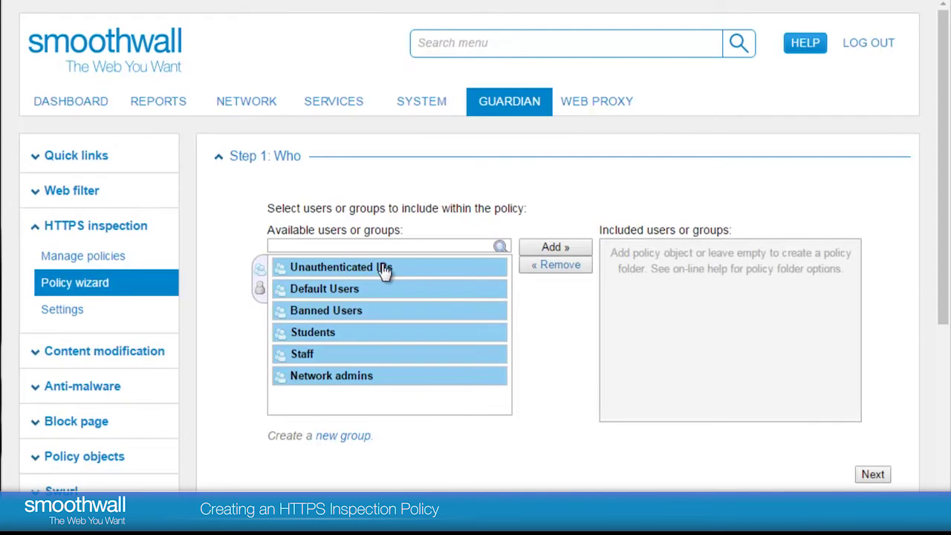
click(348, 271)
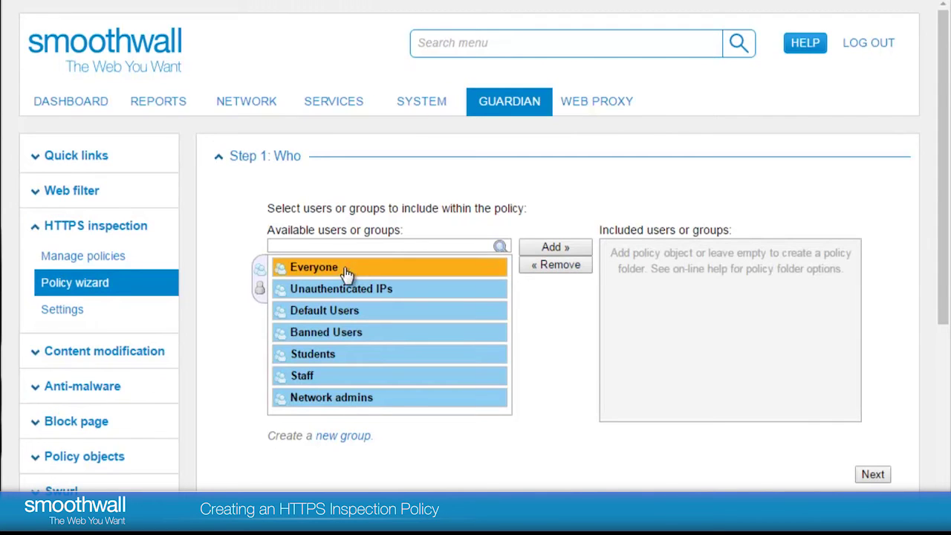
click(579, 249)
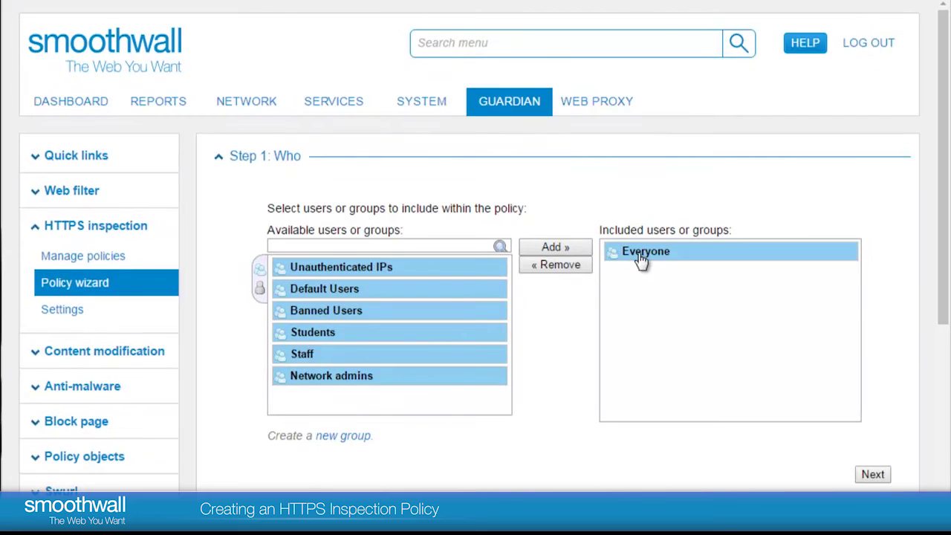
click(610, 257)
click(564, 266)
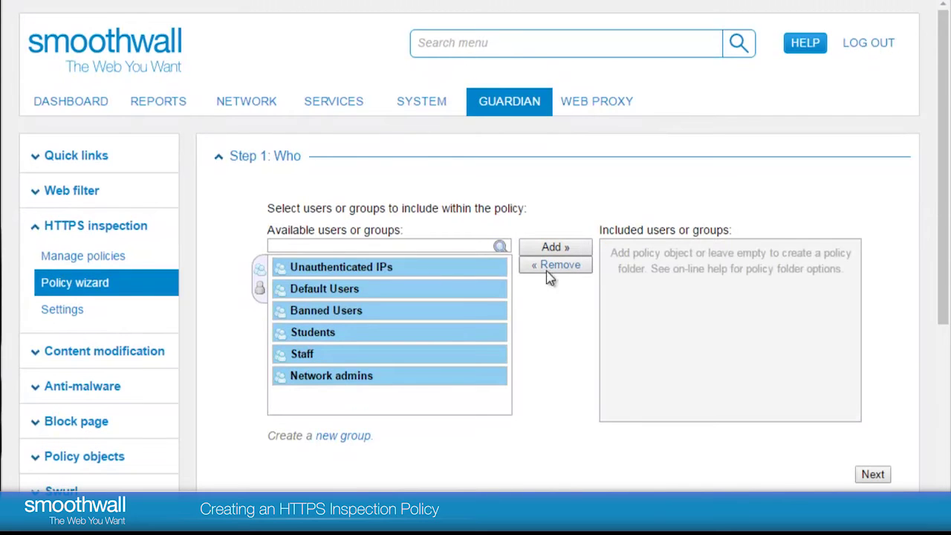
Step: Include the Everyone group in the policy and continue to the category selection
click(388, 269)
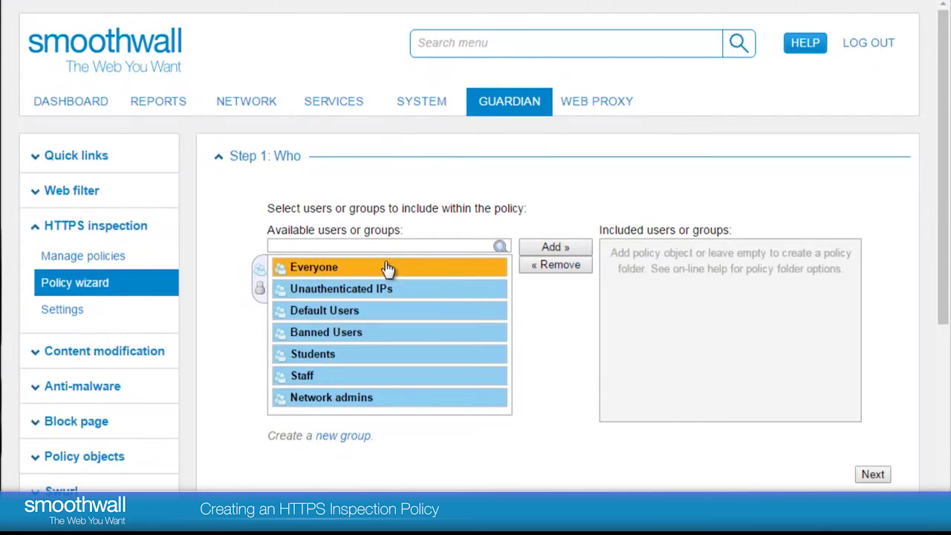
click(557, 248)
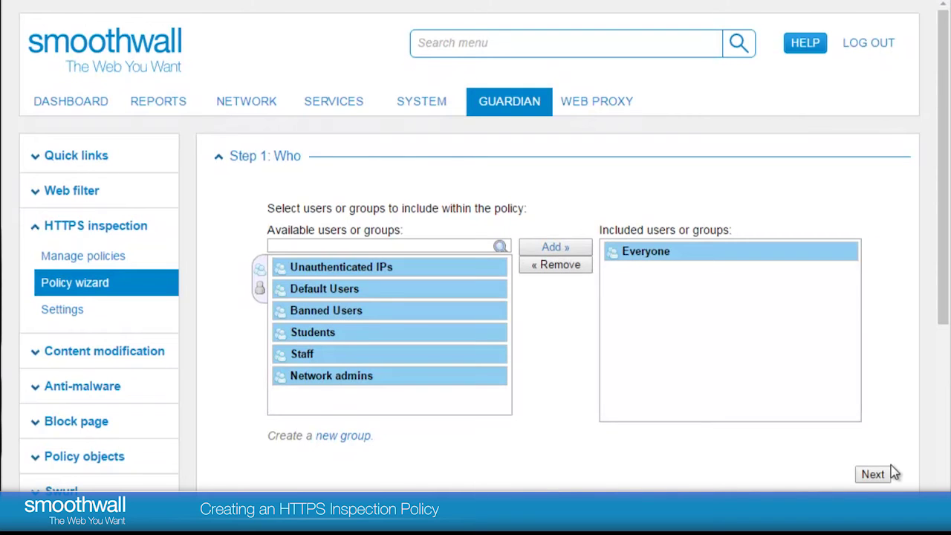
click(874, 476)
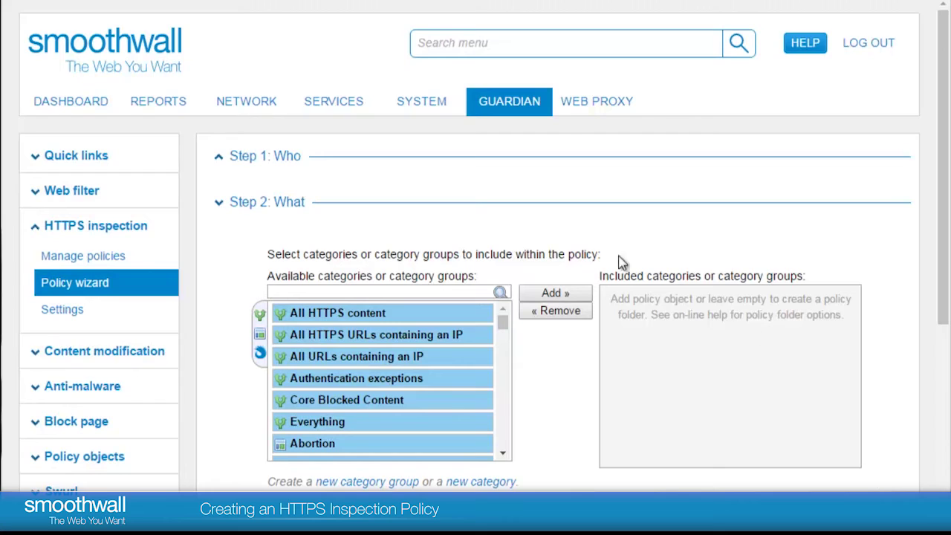
Step: Find the Secure Search category with "secure s", include it in the policy and continue to the location selection
click(342, 291)
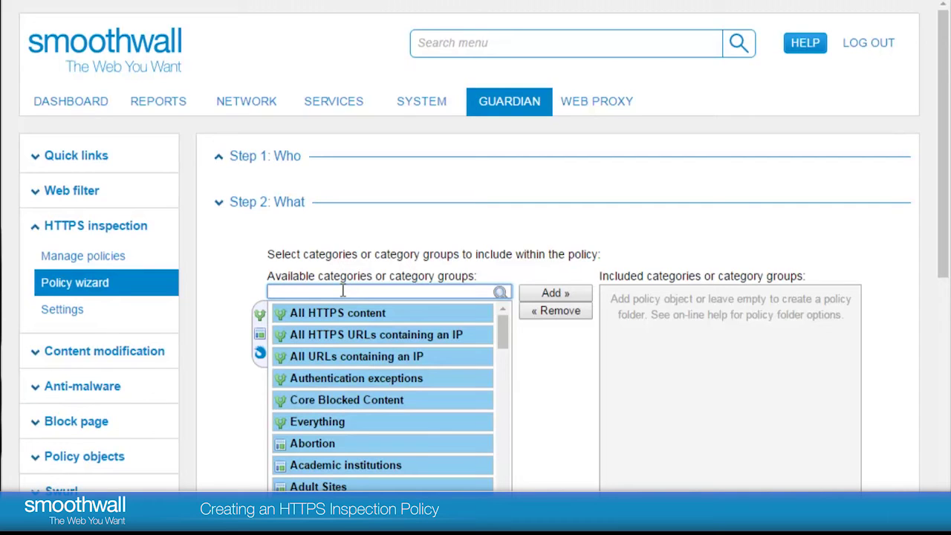
drag(940, 203, 947, 281)
text(secure s)
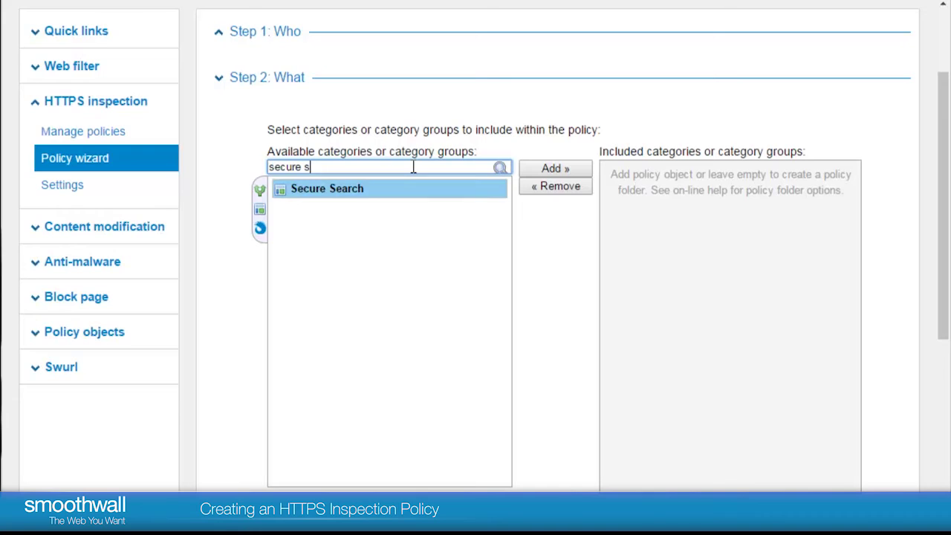
click(355, 191)
click(546, 169)
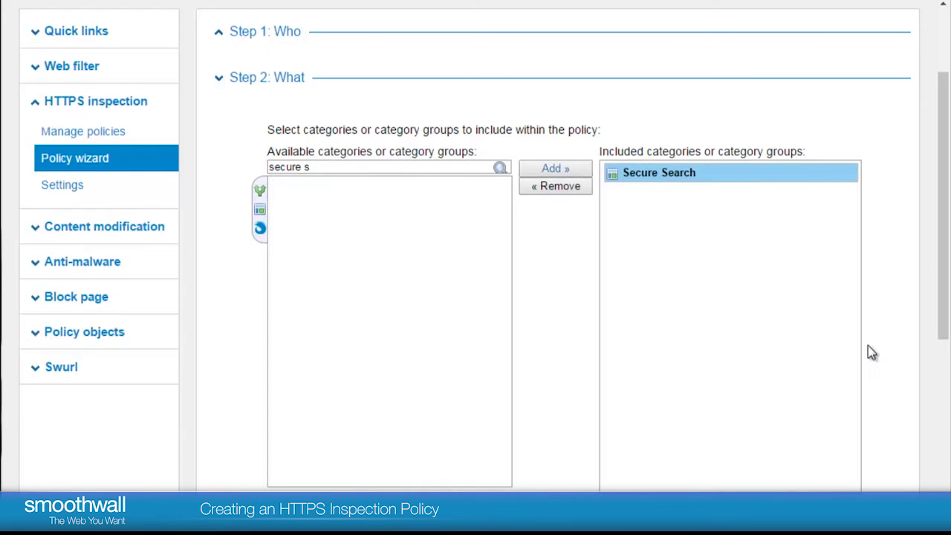
drag(942, 269, 943, 297)
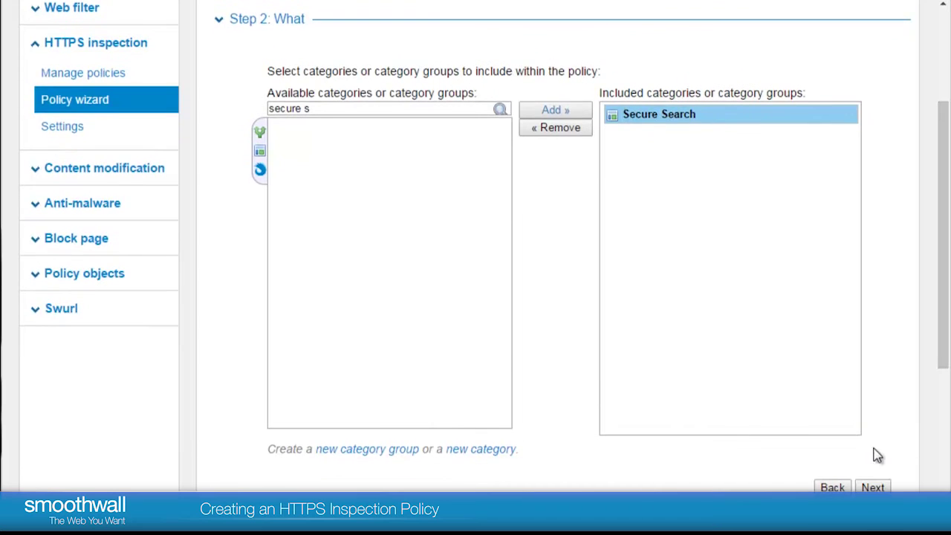
click(873, 488)
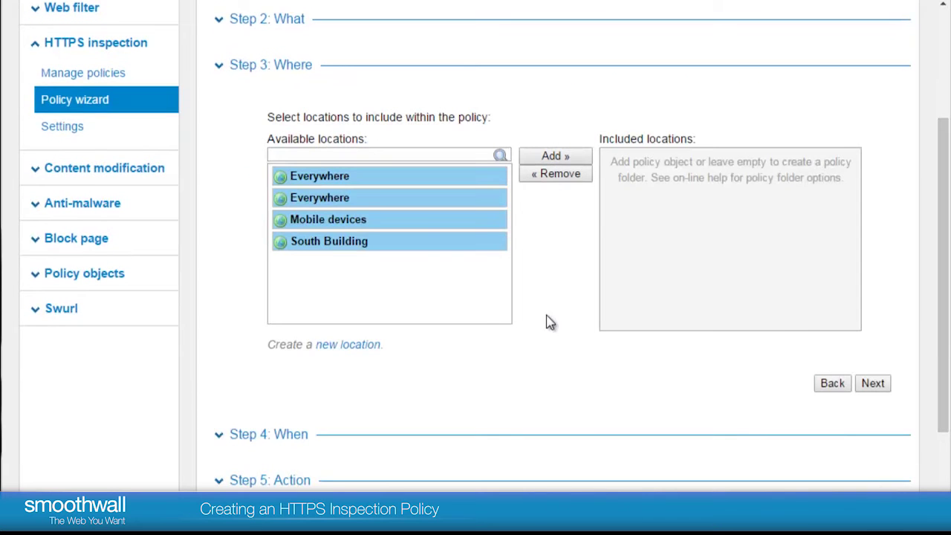
Step: Include the first Everywhere location and the Always time slot in the policy, and proceed to the action selection
double_click(316, 177)
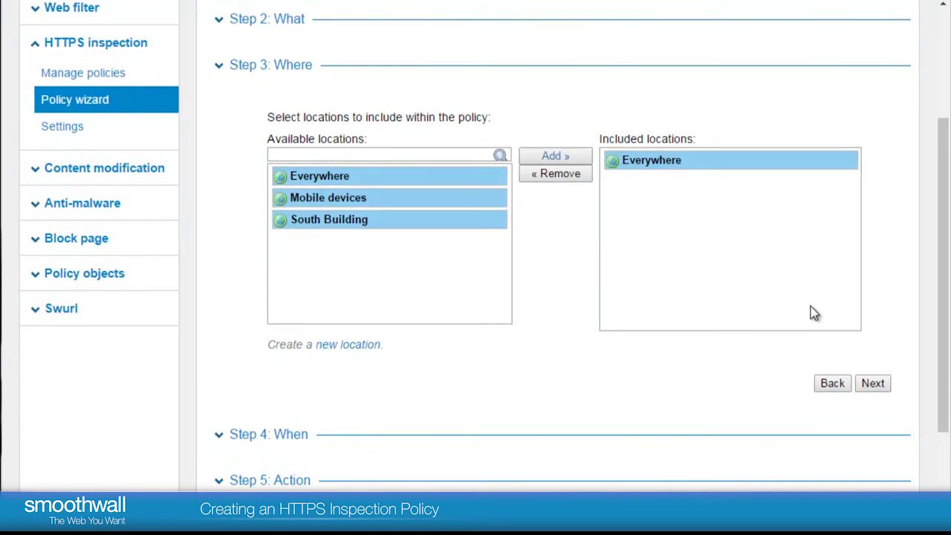
click(875, 386)
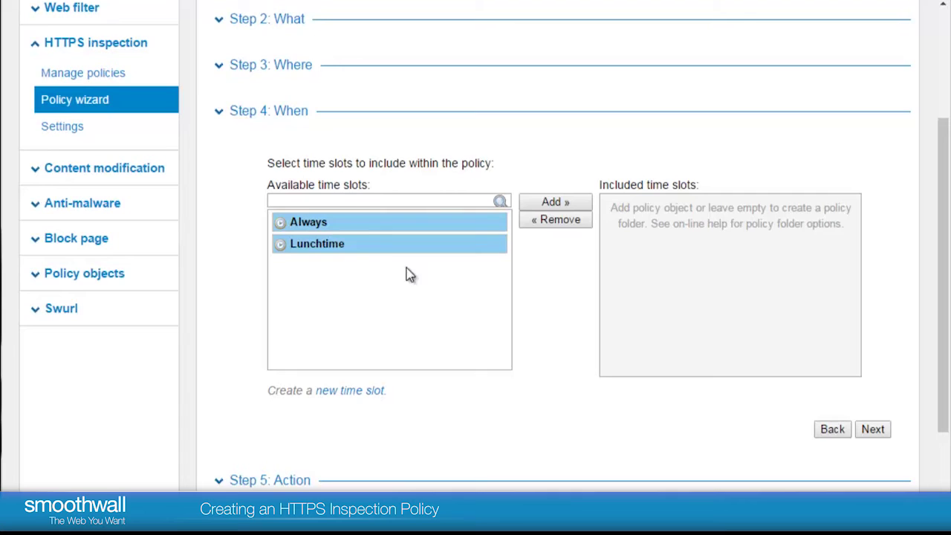
click(315, 226)
click(562, 203)
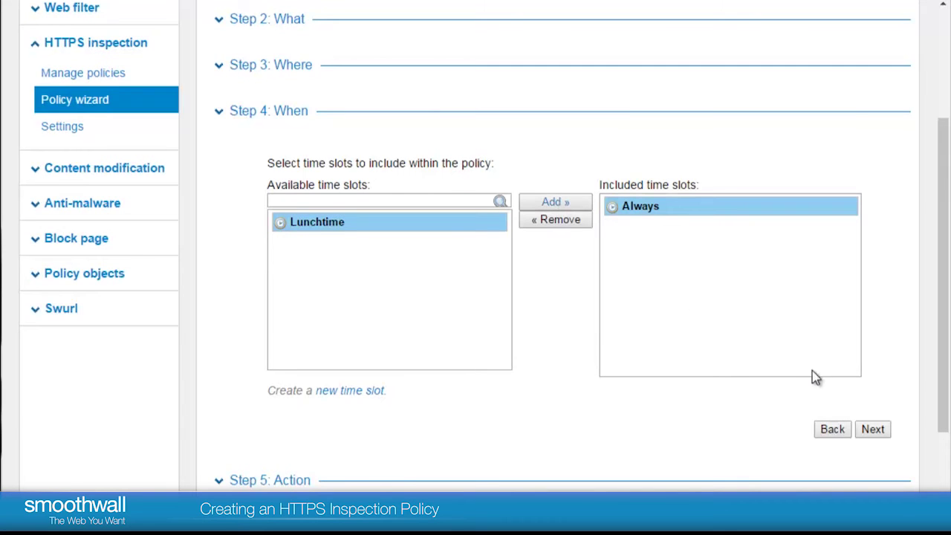
click(873, 431)
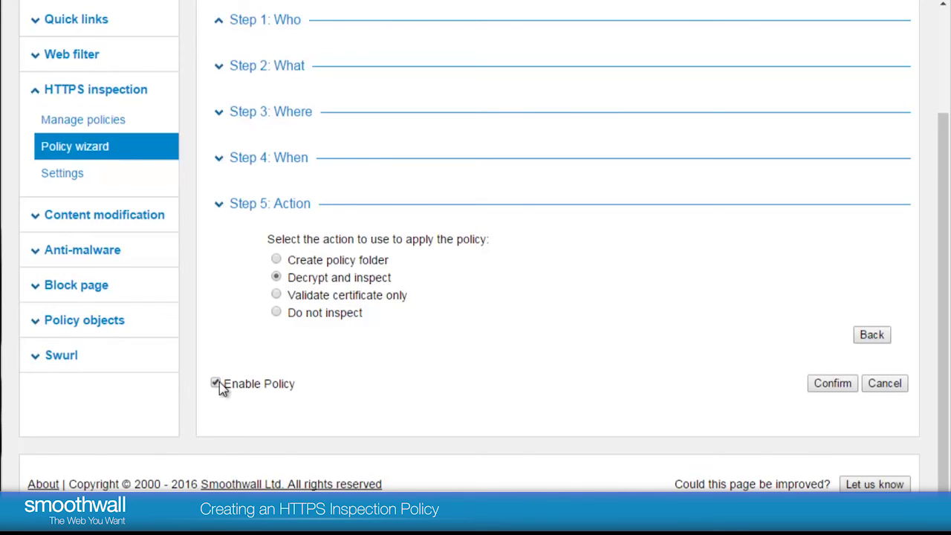
Step: Confirm the enabled policy with the Decrypt and inspect action and save it
click(822, 384)
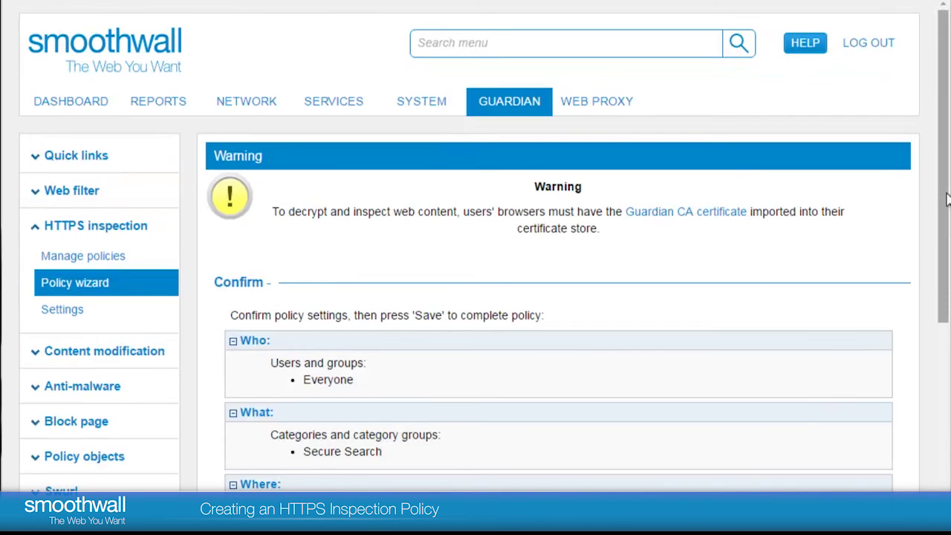
drag(946, 198, 943, 375)
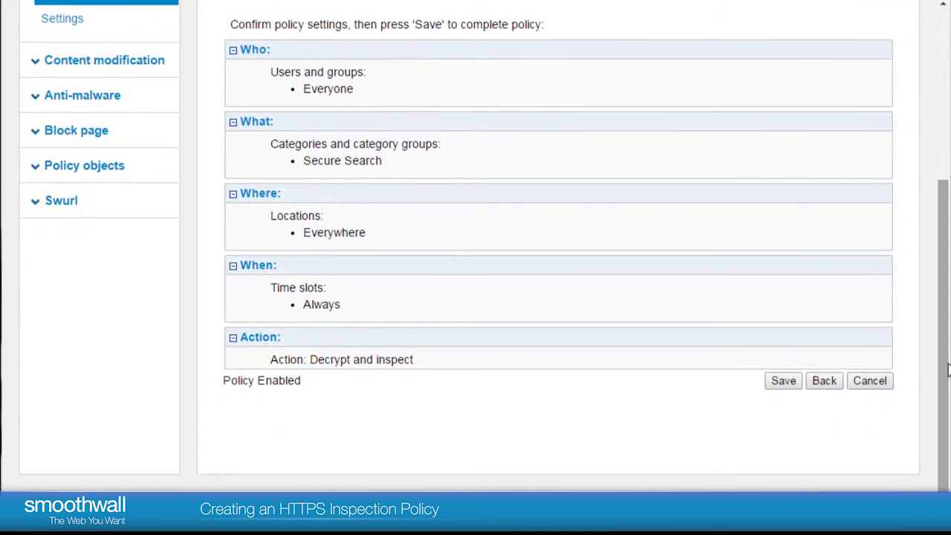
click(786, 383)
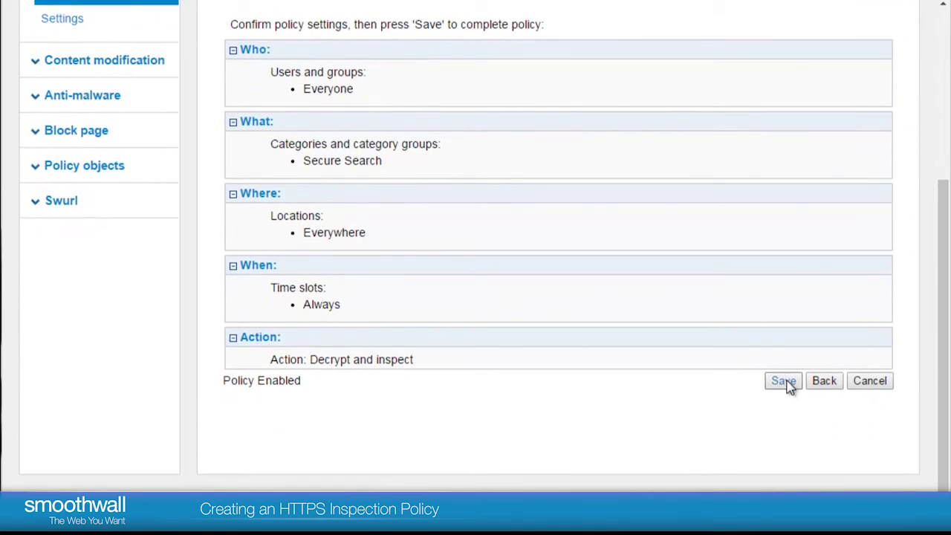
click(783, 381)
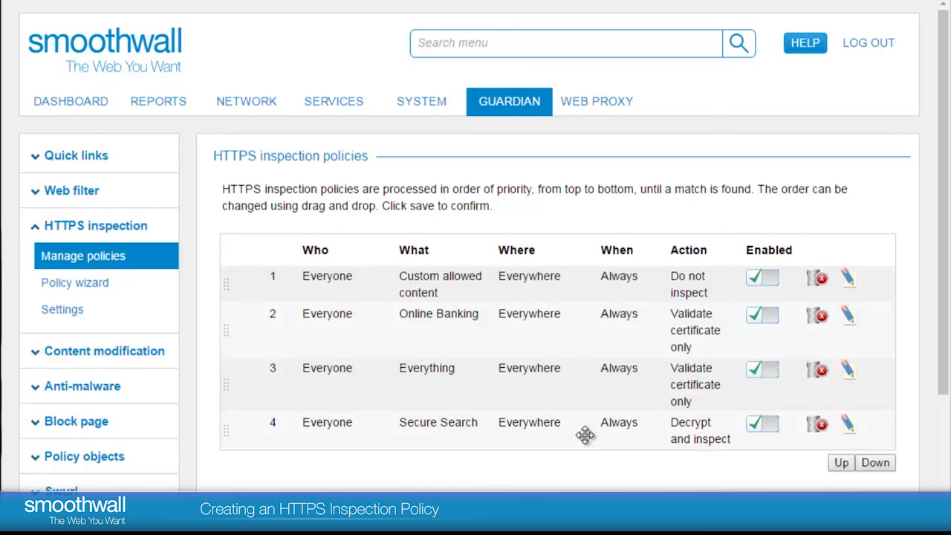
Step: Try moving the Secure Search policy up one place in the priority order and back down again
click(585, 435)
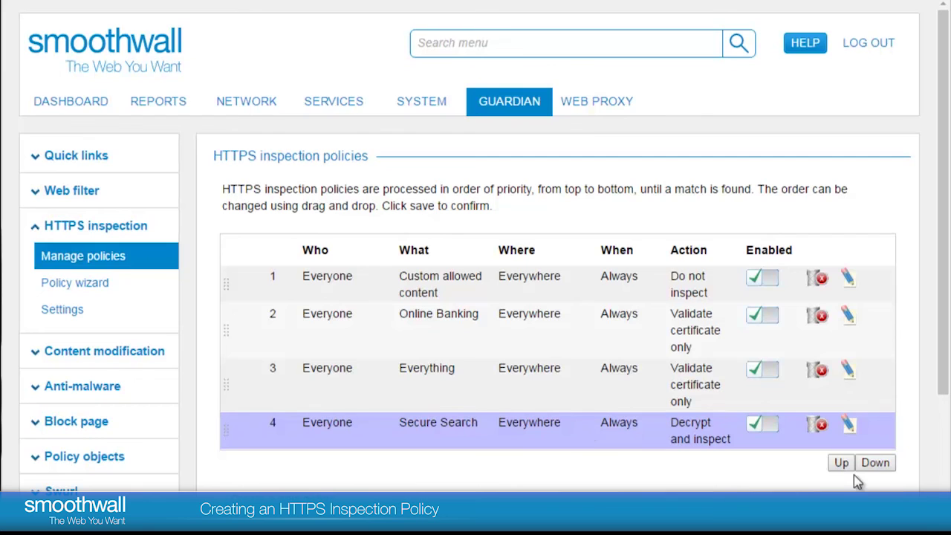
click(844, 466)
click(875, 466)
click(844, 464)
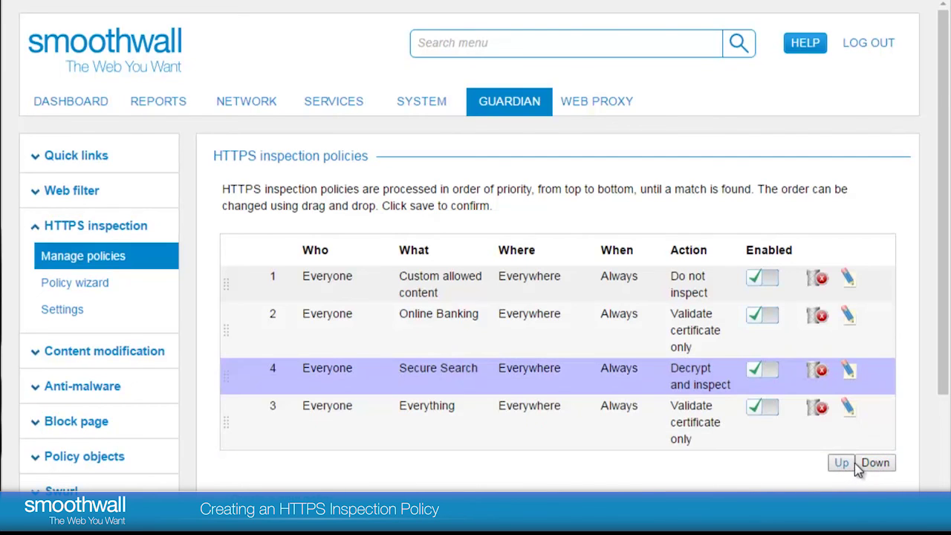
click(873, 463)
mouse_move(539, 438)
mouse_down()
mouse_move(549, 321)
mouse_move(548, 421)
mouse_up()
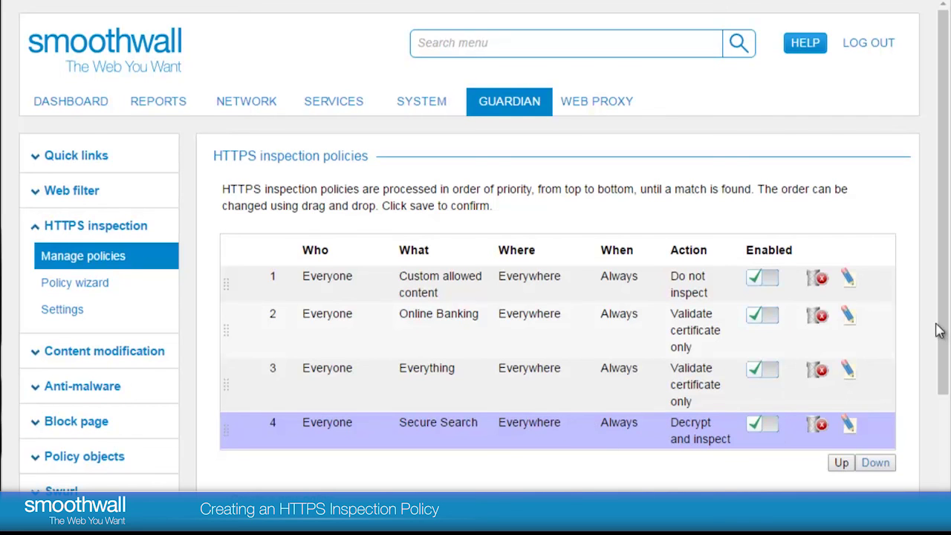
Step: Save the HTTPS inspection policy list with the Secure Search policy in last place
drag(945, 338, 947, 394)
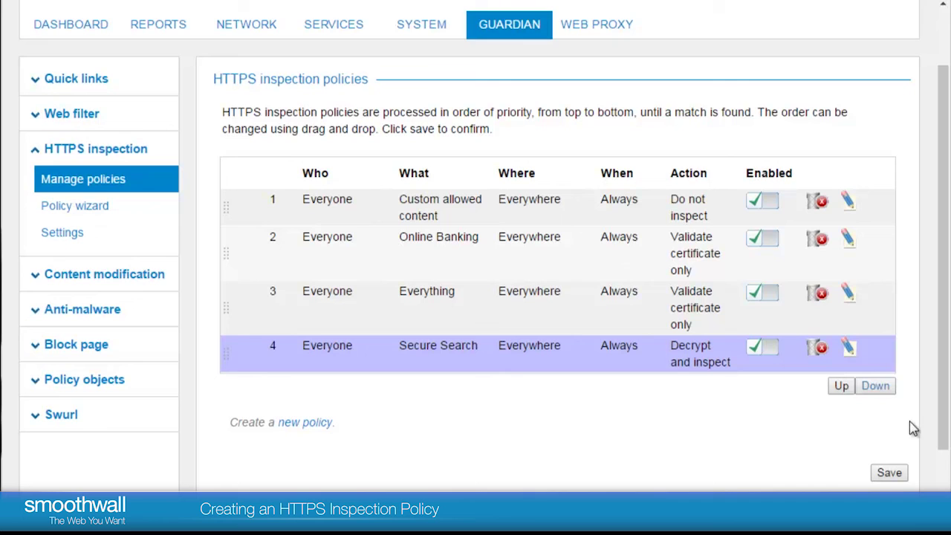
click(891, 475)
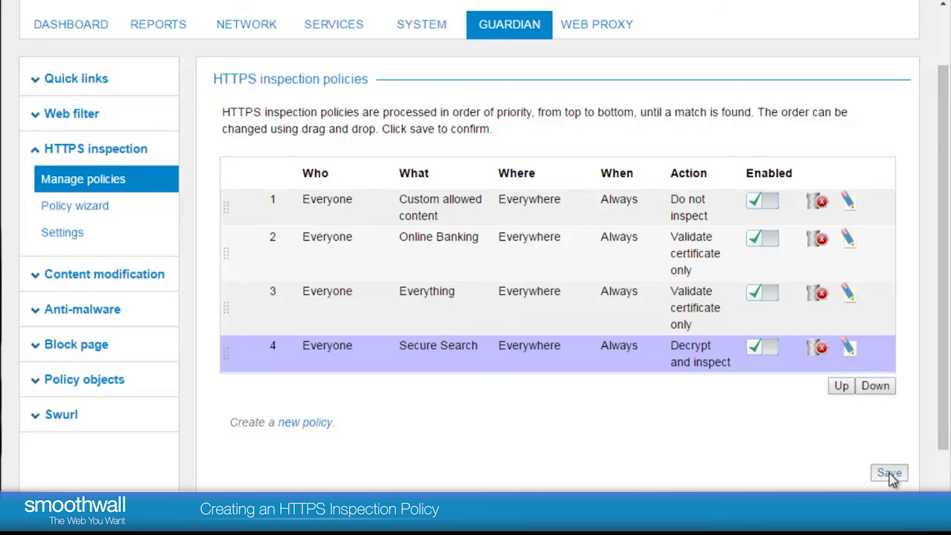